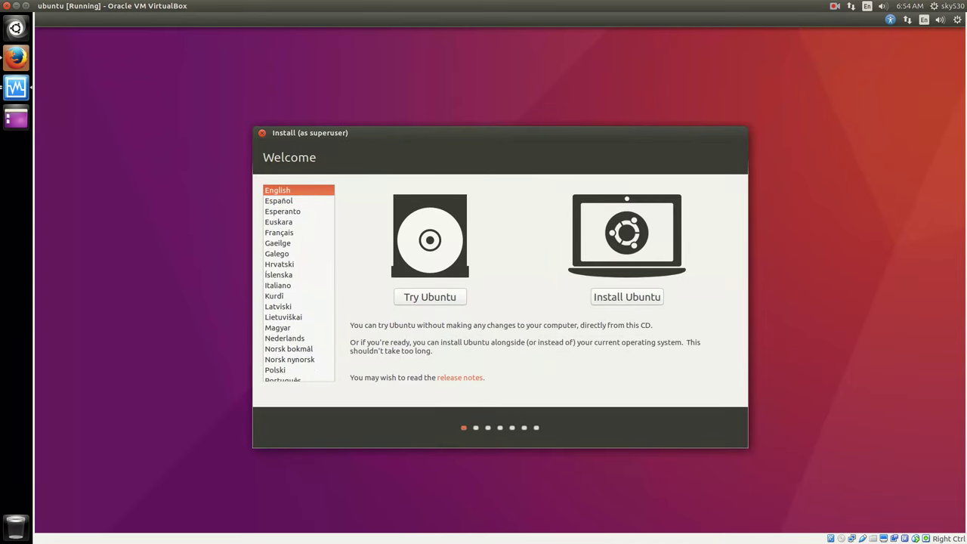
# - Start the Ubuntu installation and choose 'Something else' to partition /dev/sda manually
pyautogui.click(598, 304)
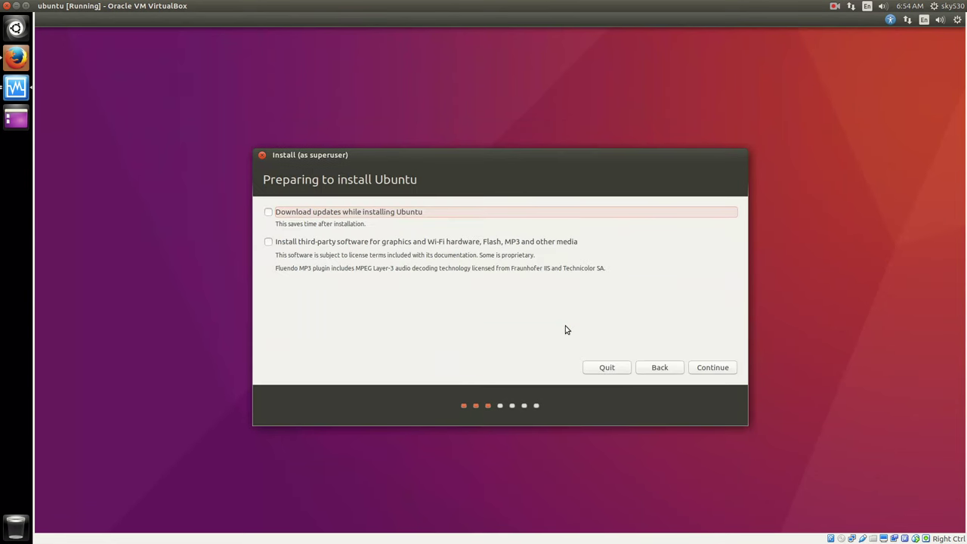
pyautogui.click(702, 367)
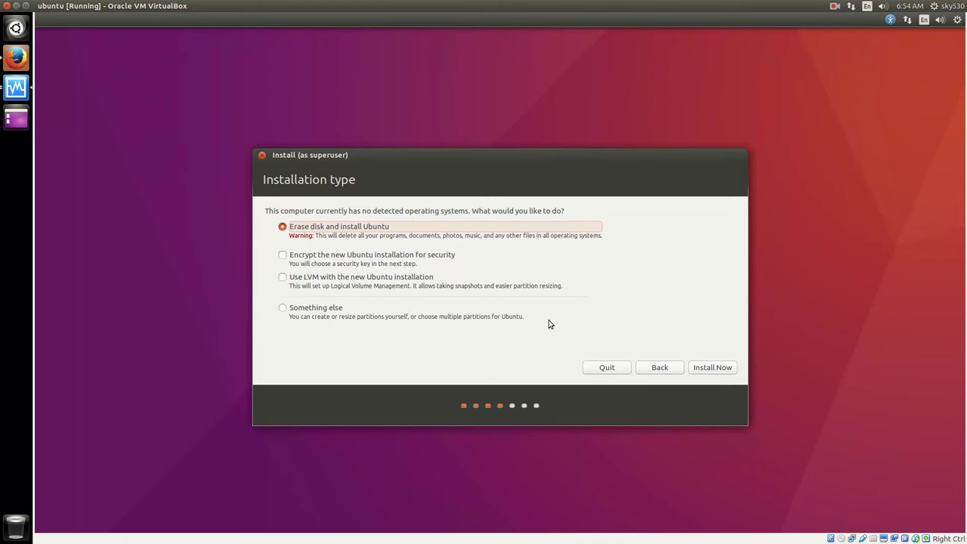
pyautogui.click(323, 310)
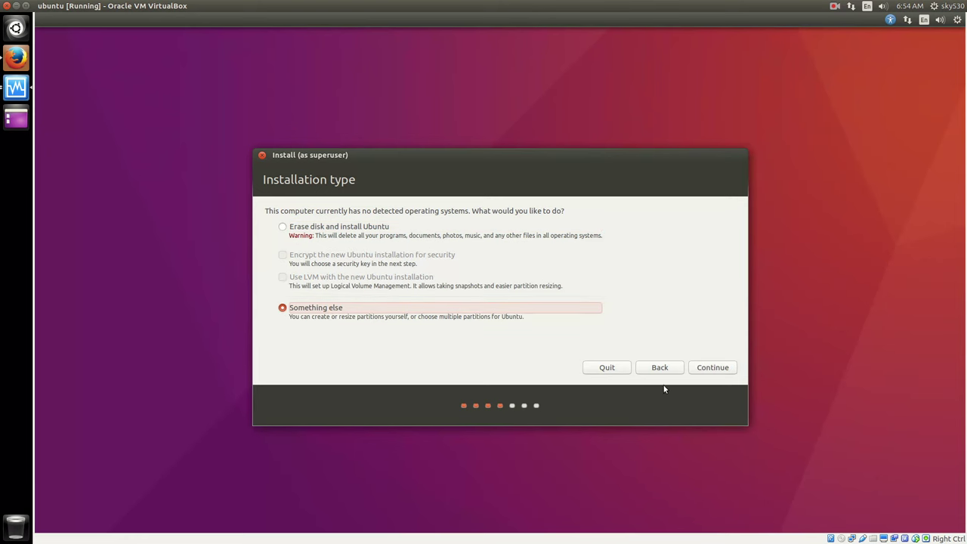
pyautogui.click(695, 370)
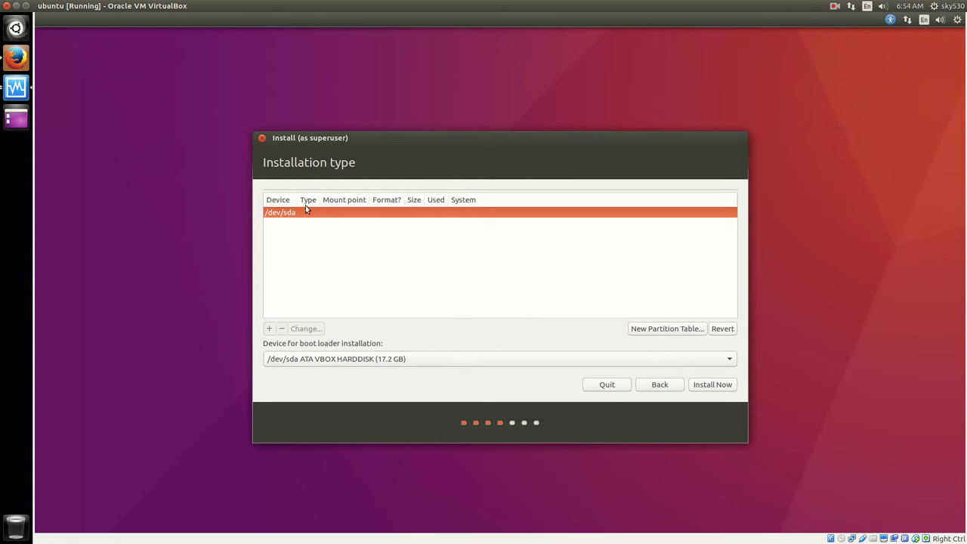
# - Create a new empty partition table on /dev/sda and begin adding a partition in its free space
pyautogui.click(642, 330)
pyautogui.click(739, 321)
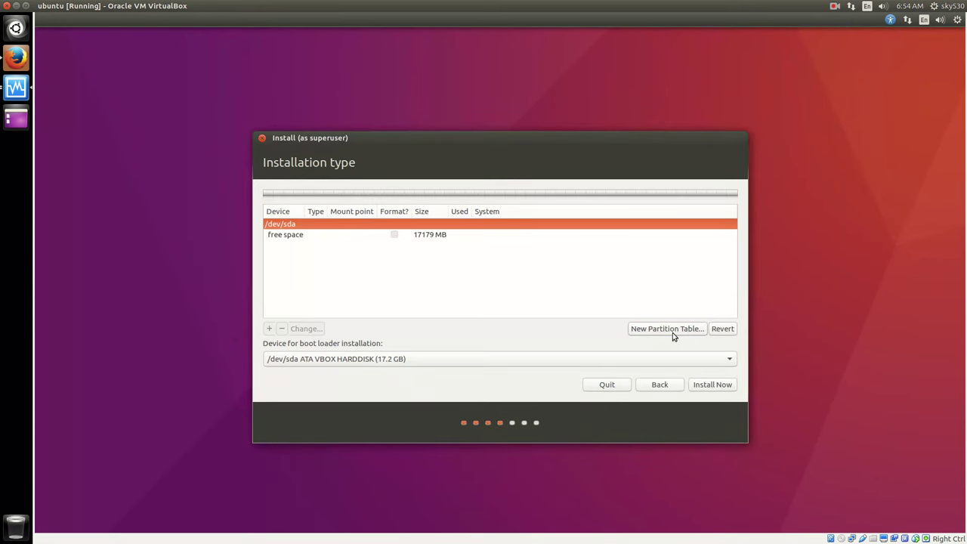
pyautogui.click(438, 236)
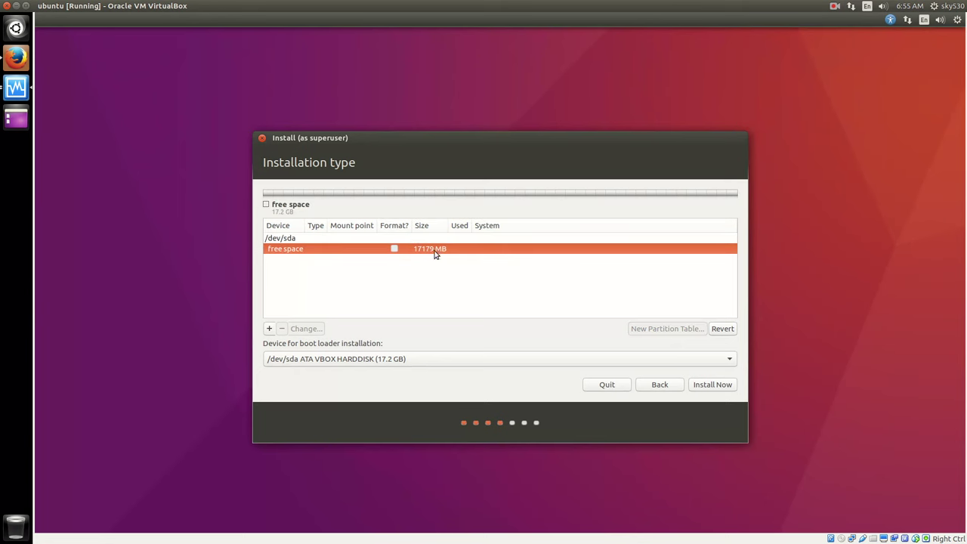
pyautogui.click(269, 328)
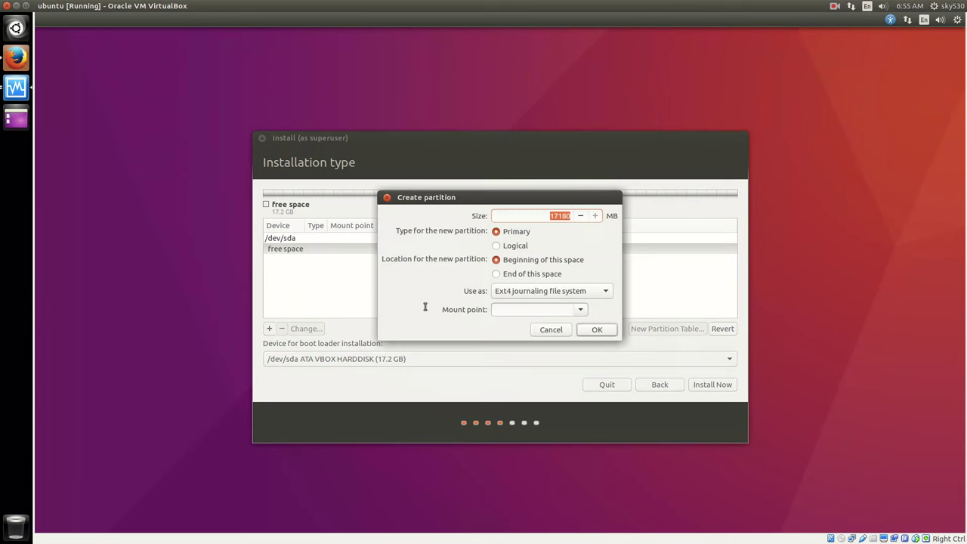
# - Create a 16180 MB ext4 partition mounted at /, then start a logical partition in the remaining space
pyautogui.doubleClick(559, 216)
pyautogui.click(559, 216)
pyautogui.click(552, 294)
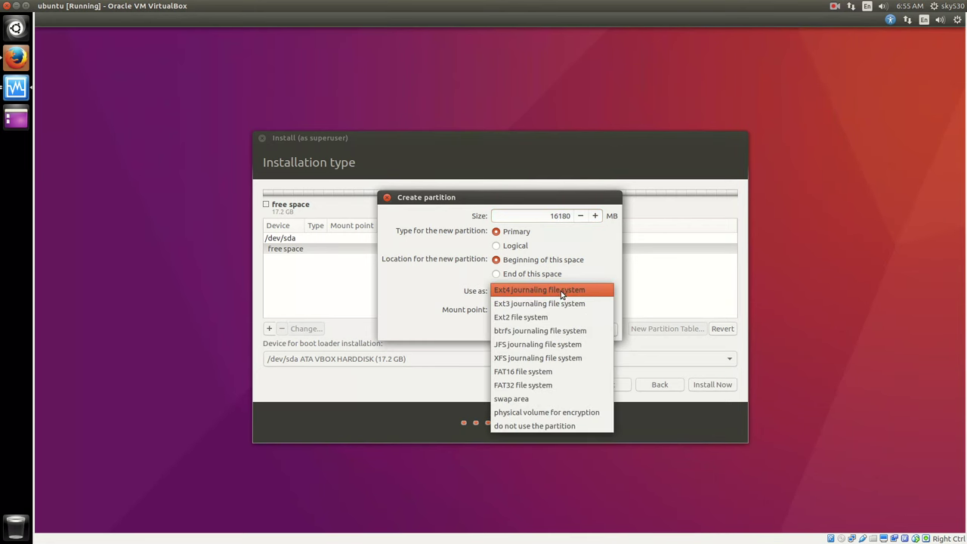
pyautogui.click(561, 293)
pyautogui.click(579, 309)
pyautogui.click(555, 321)
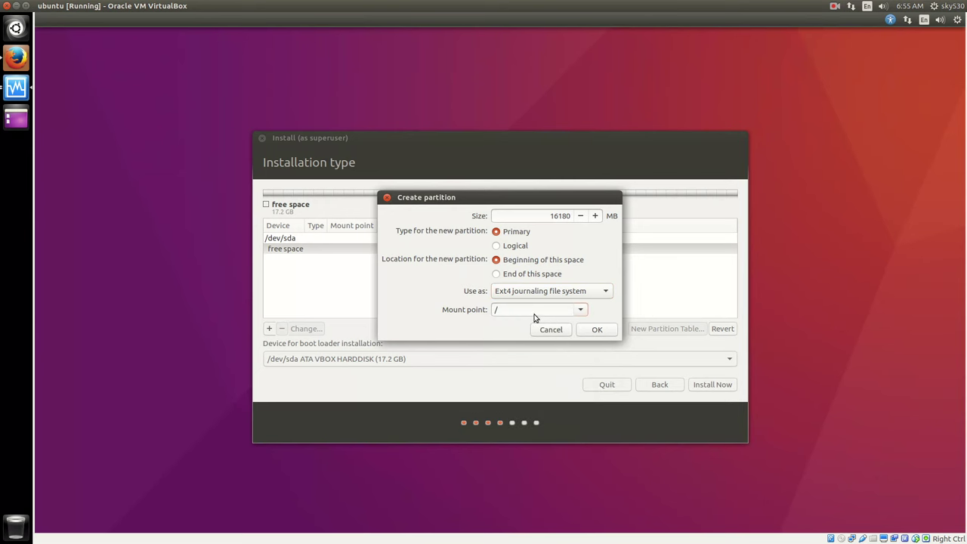
pyautogui.click(596, 330)
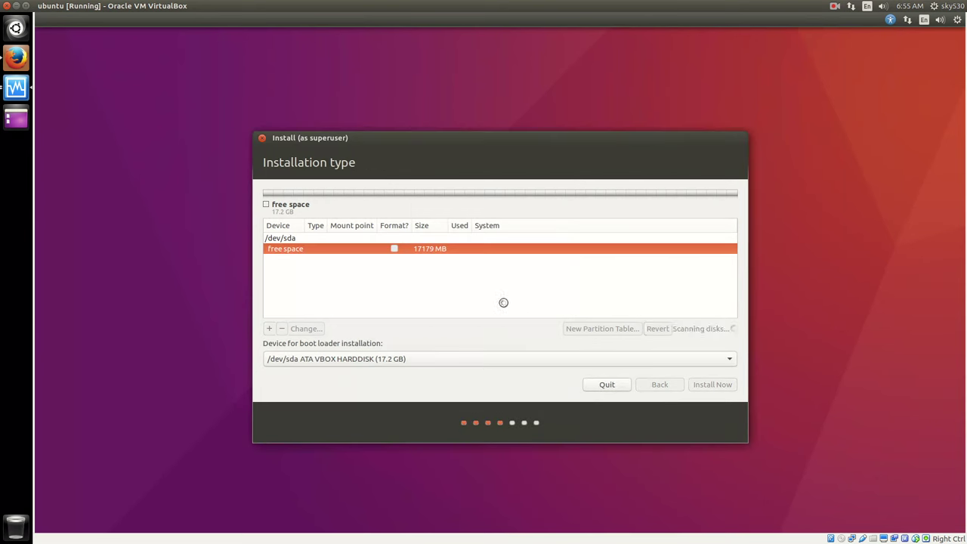
pyautogui.click(364, 263)
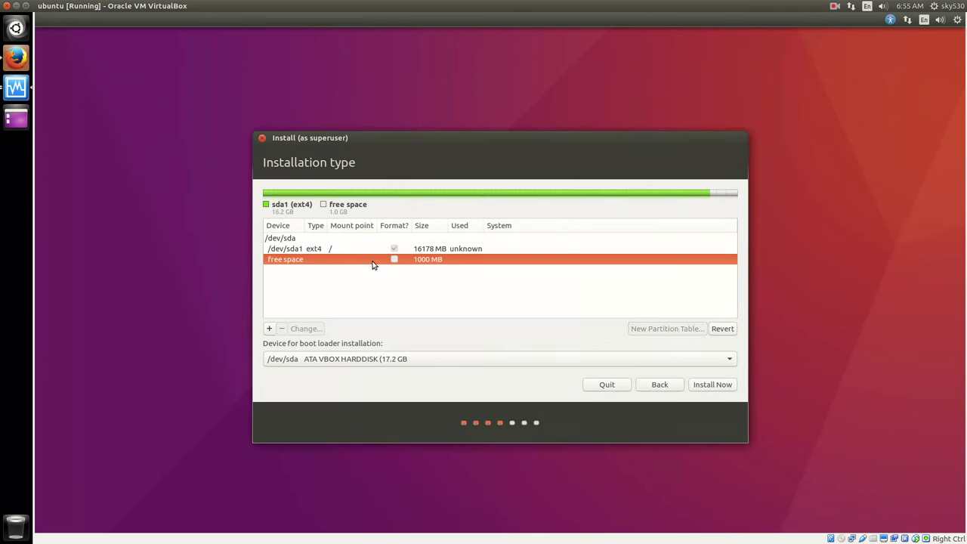
pyautogui.click(269, 330)
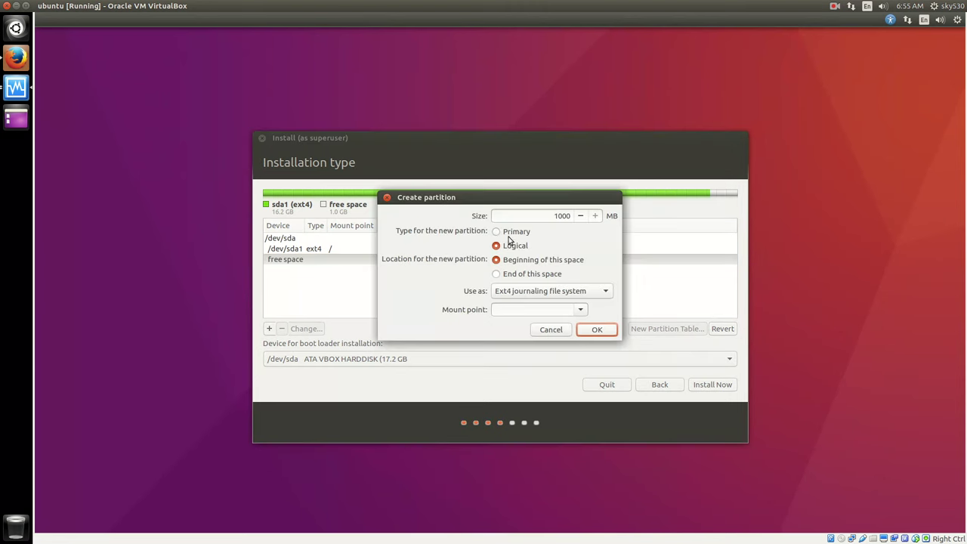
# - Create the 998 MB logical partition as XFS with no mount point
pyautogui.click(577, 290)
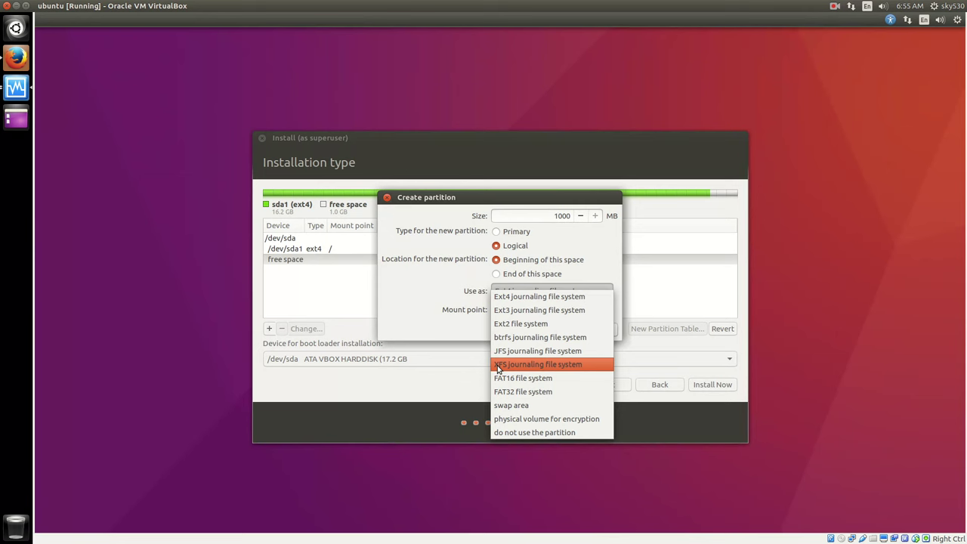
pyautogui.click(498, 367)
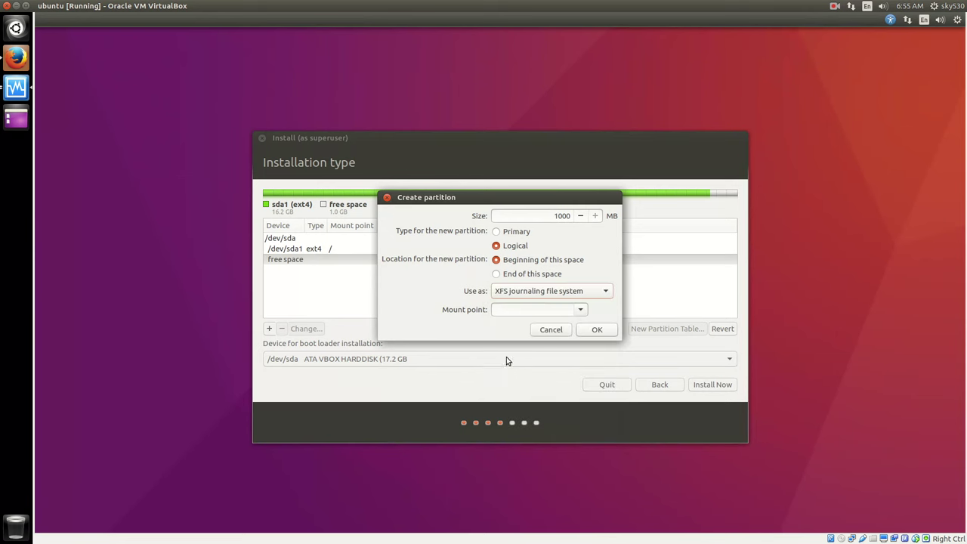
pyautogui.click(579, 310)
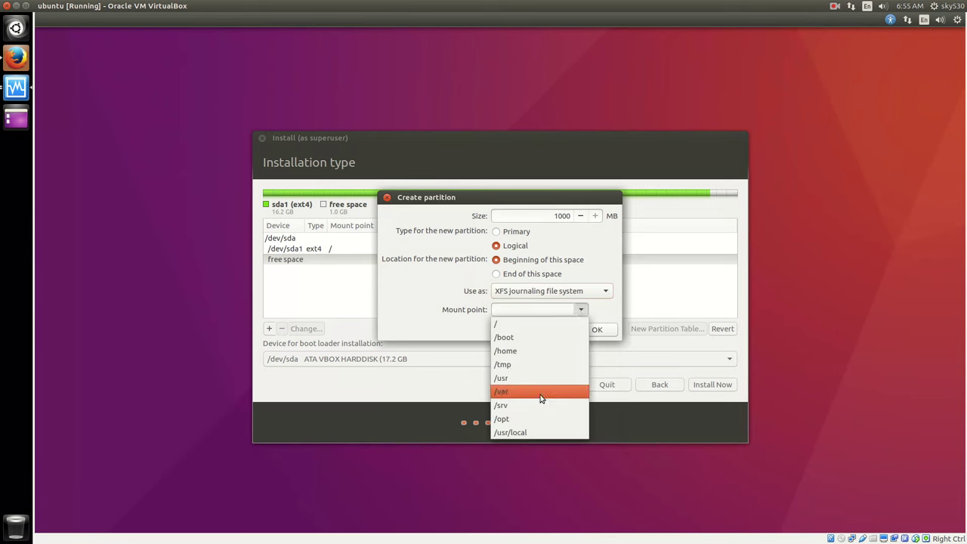
pyautogui.click(615, 272)
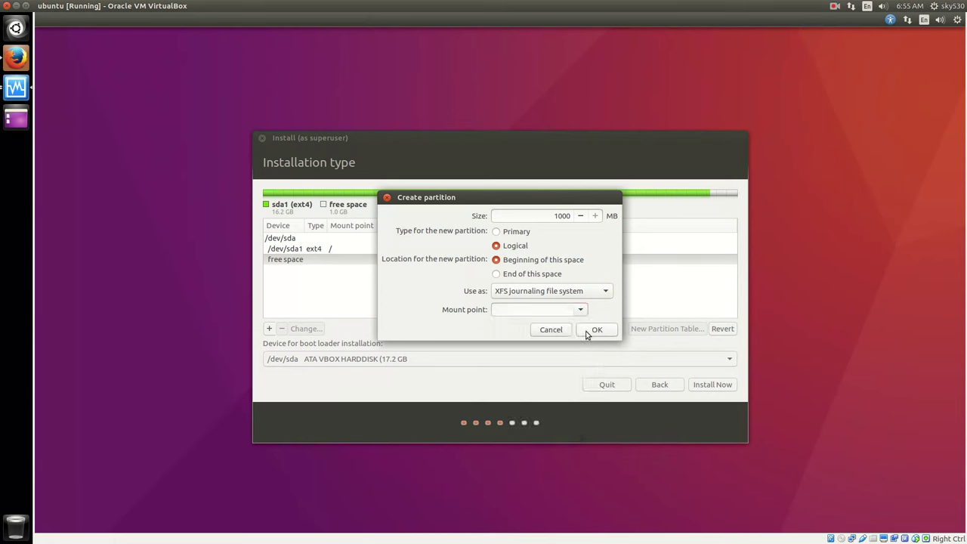
pyautogui.click(596, 330)
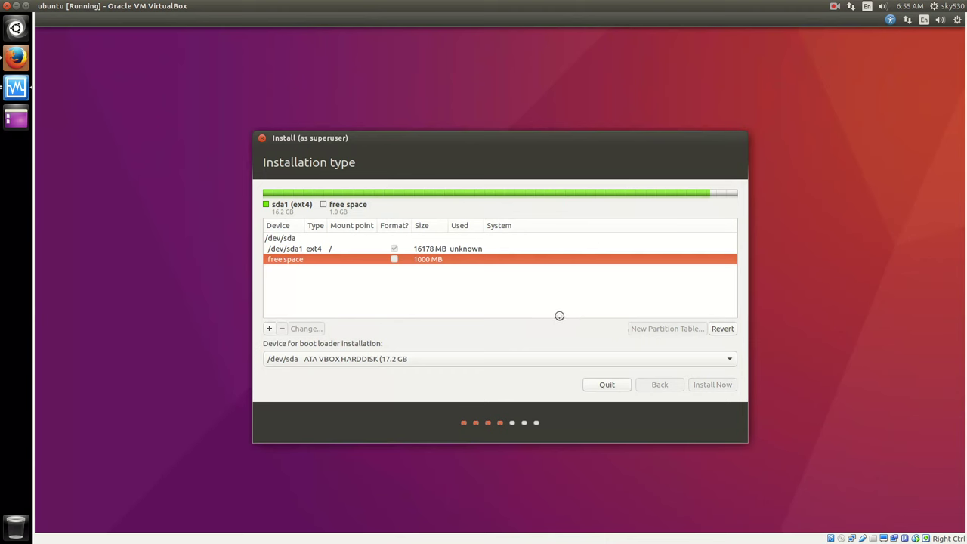
# - Set the boot loader installation device to /dev/sda1
pyautogui.click(432, 260)
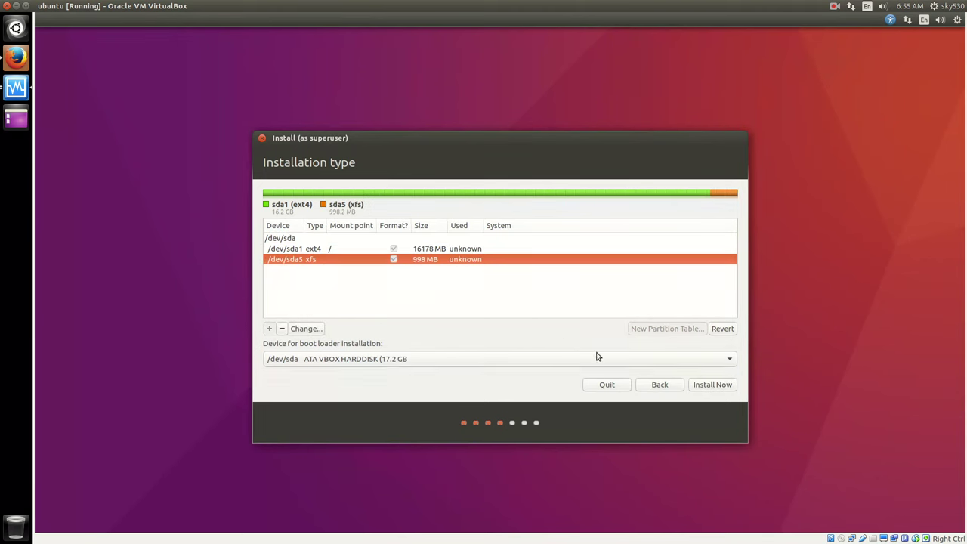
pyautogui.click(354, 362)
pyautogui.click(340, 369)
pyautogui.click(377, 250)
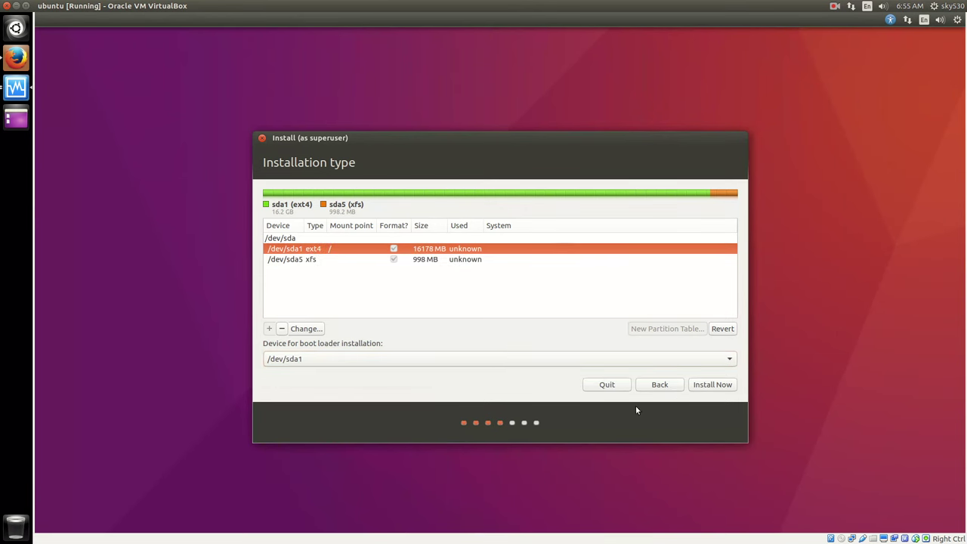
# - Accept the warnings about the missing XFS mount point and no swap, and write the partitions to disk
pyautogui.click(710, 387)
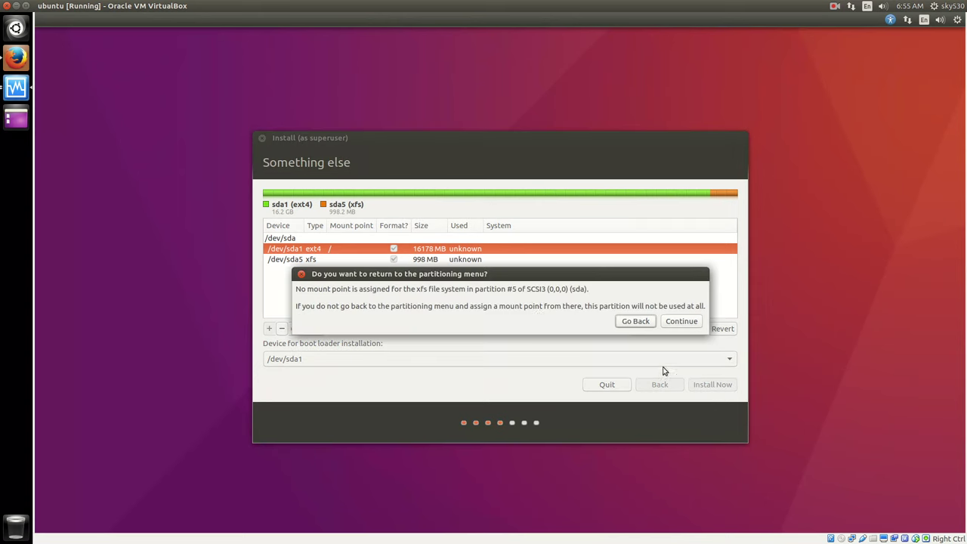
pyautogui.click(683, 321)
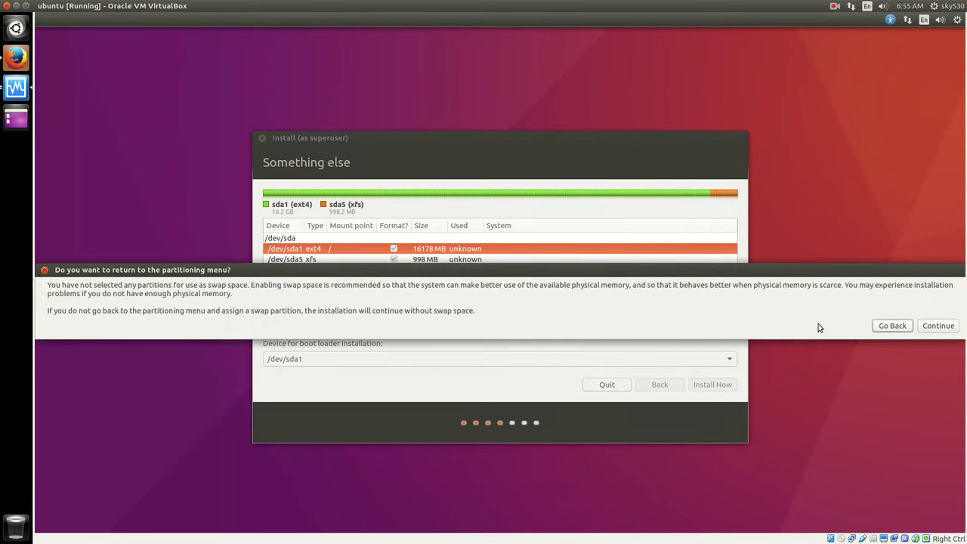
pyautogui.click(934, 327)
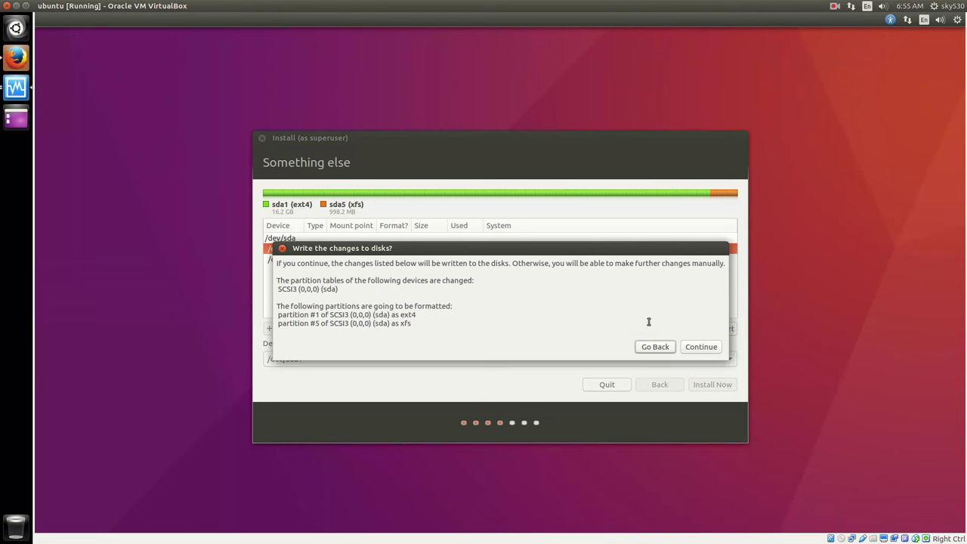
pyautogui.click(692, 348)
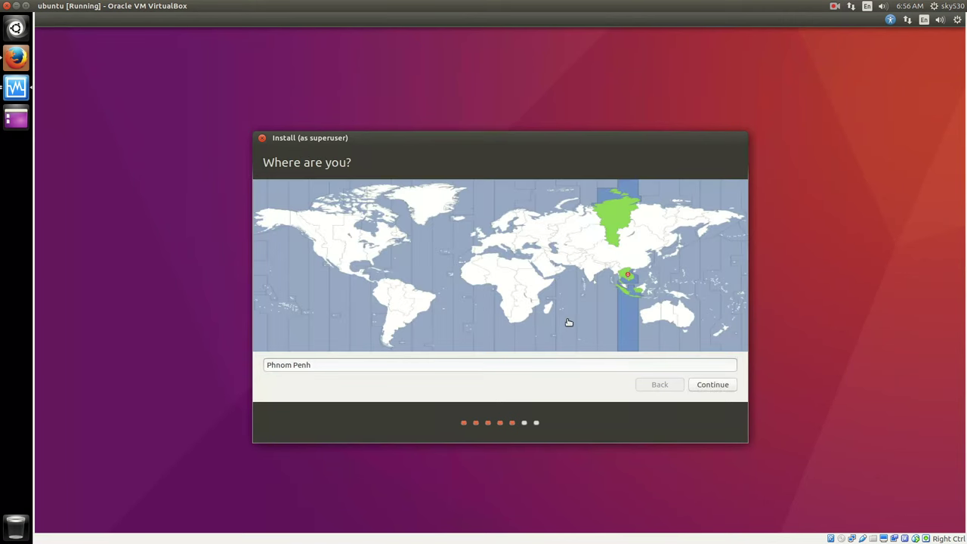
# - Choose New York as the time zone and keep the English (US) keyboard layout
pyautogui.click(369, 256)
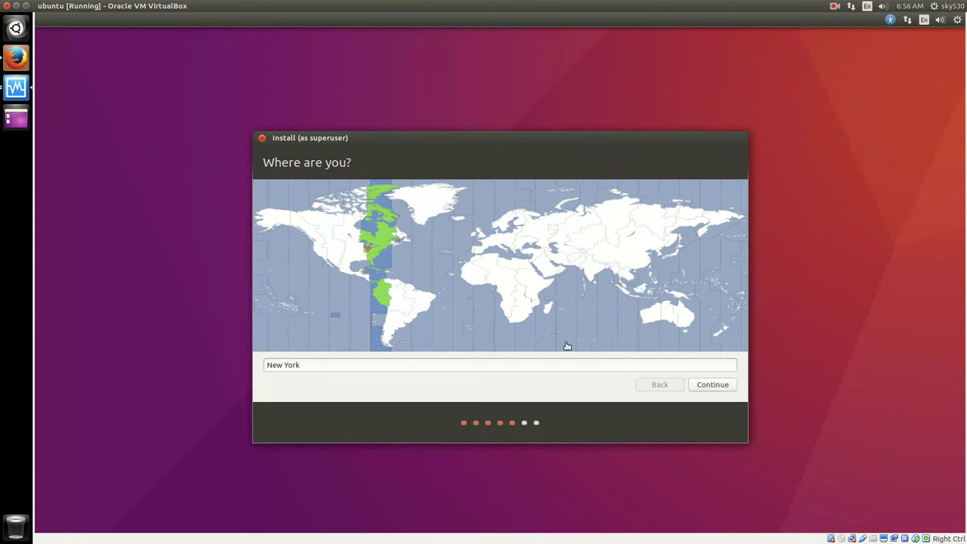
pyautogui.click(721, 384)
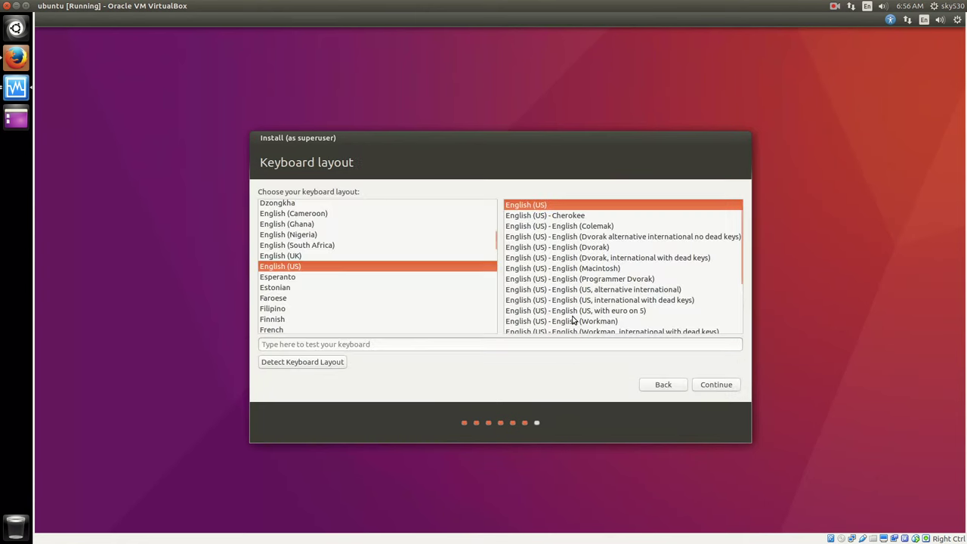
pyautogui.click(704, 385)
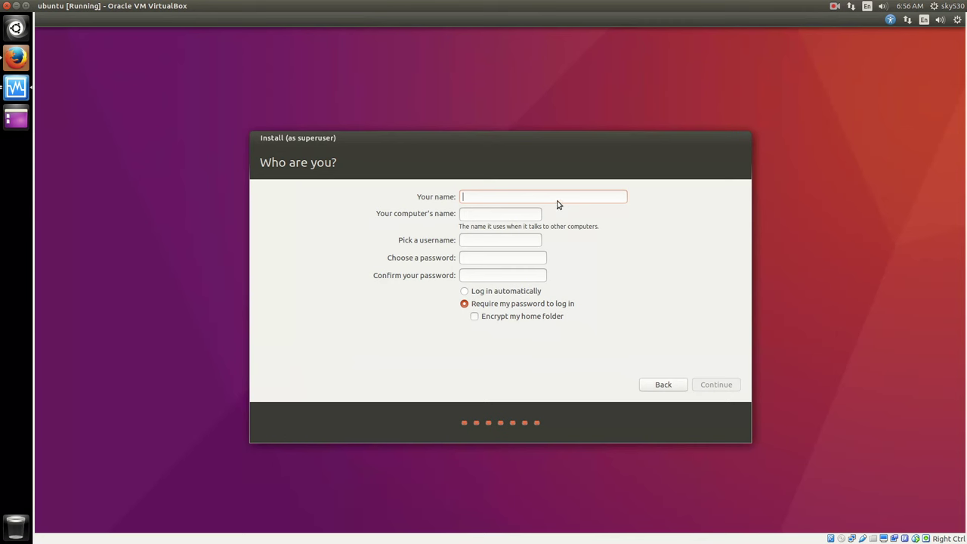
# - Enter 'ubuntu' as the name, set and confirm the account password, and start the installation
pyautogui.write('ubuntu')
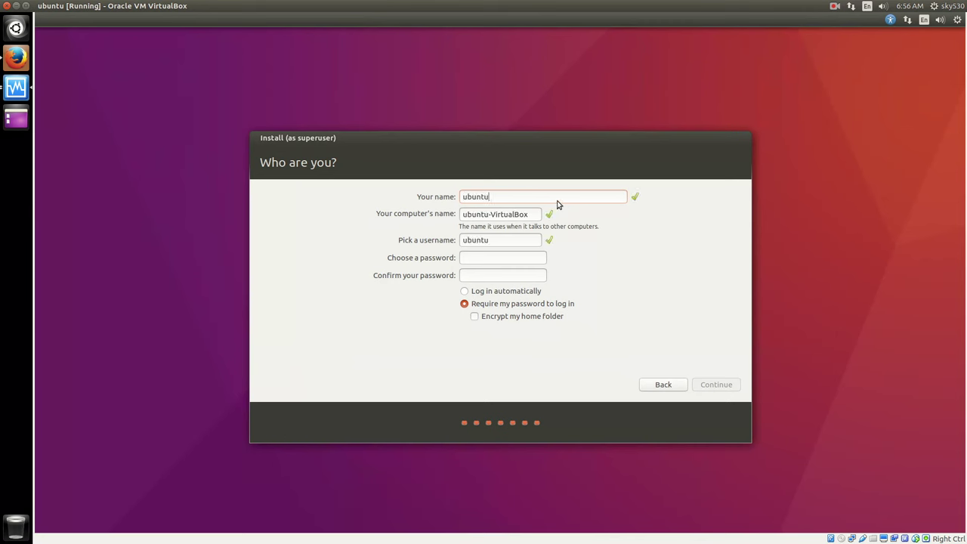
pyautogui.click(490, 258)
pyautogui.write('password')
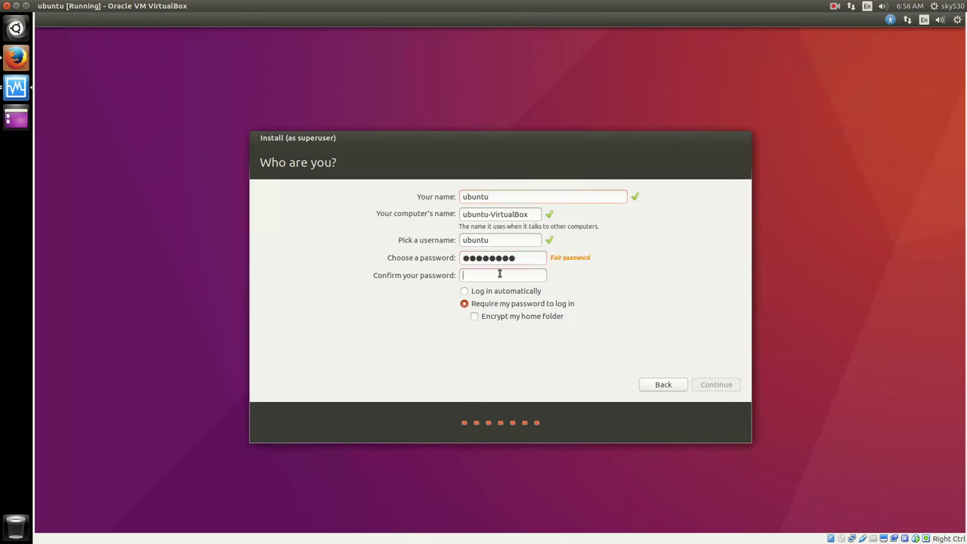
pyautogui.write('password')
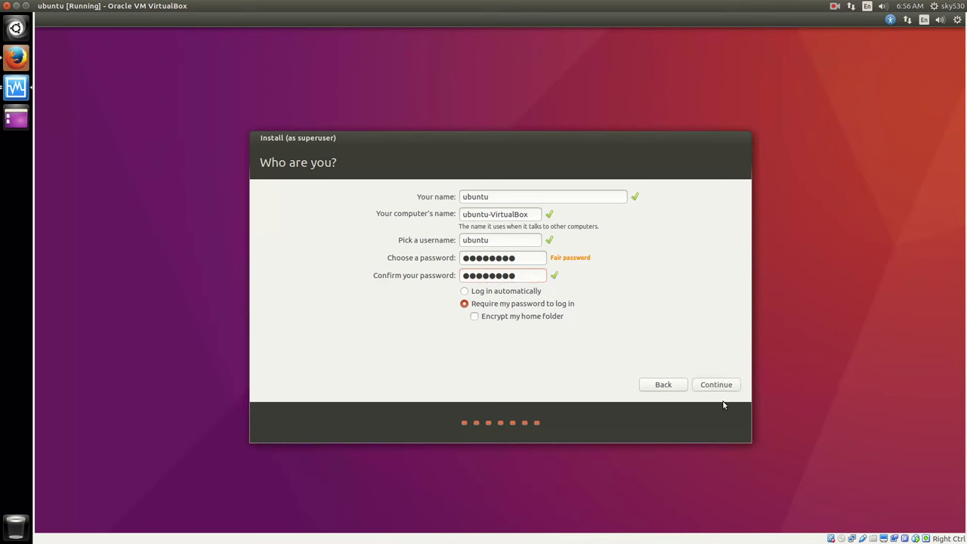
pyautogui.click(719, 387)
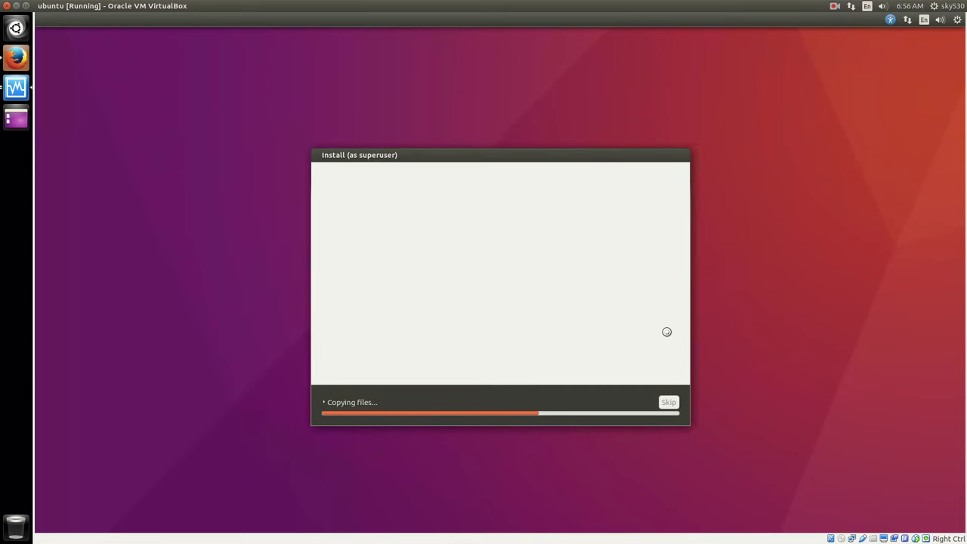
# - Expand the installation log and move the installer window to the top-left corner
pyautogui.click(355, 401)
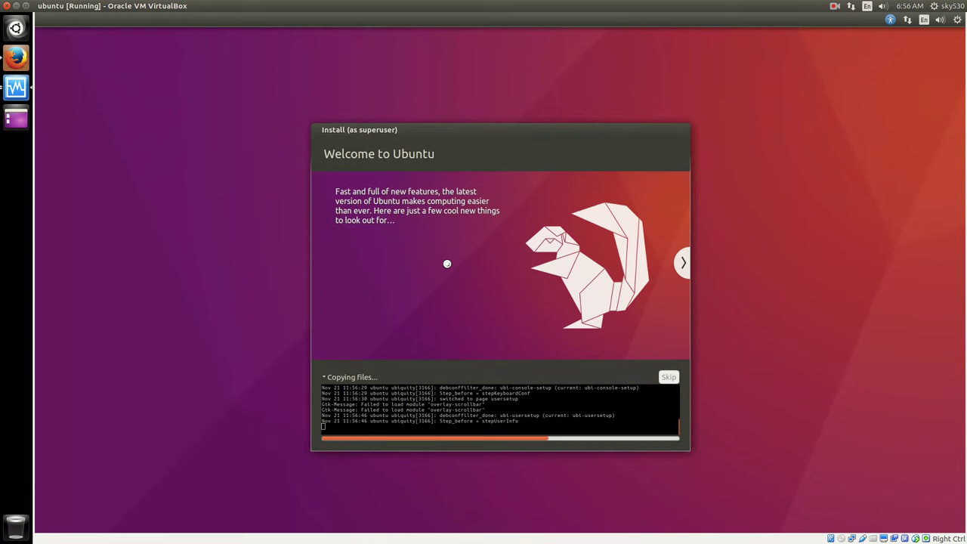
pyautogui.moveTo(491, 138); pyautogui.dragTo(263, 58)
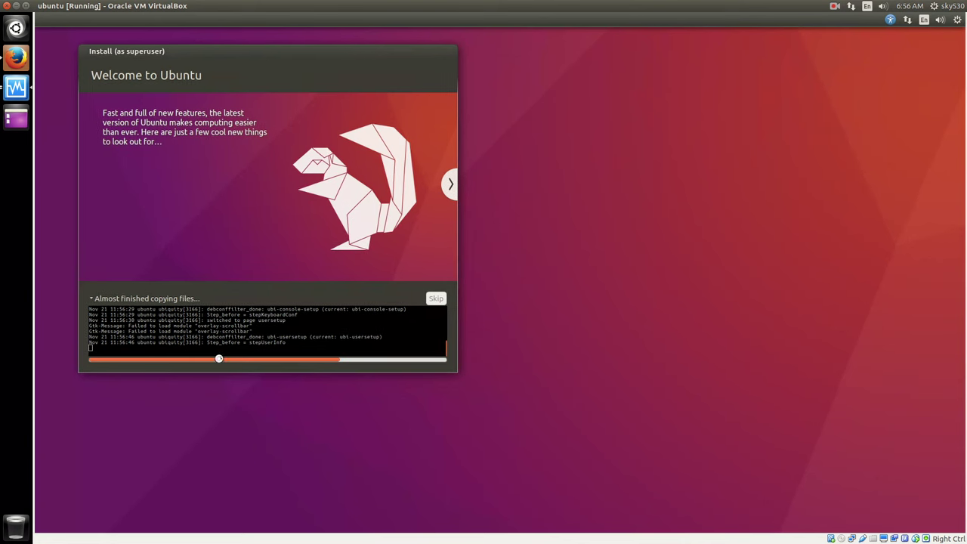
pyautogui.moveTo(212, 342); pyautogui.dragTo(264, 344)
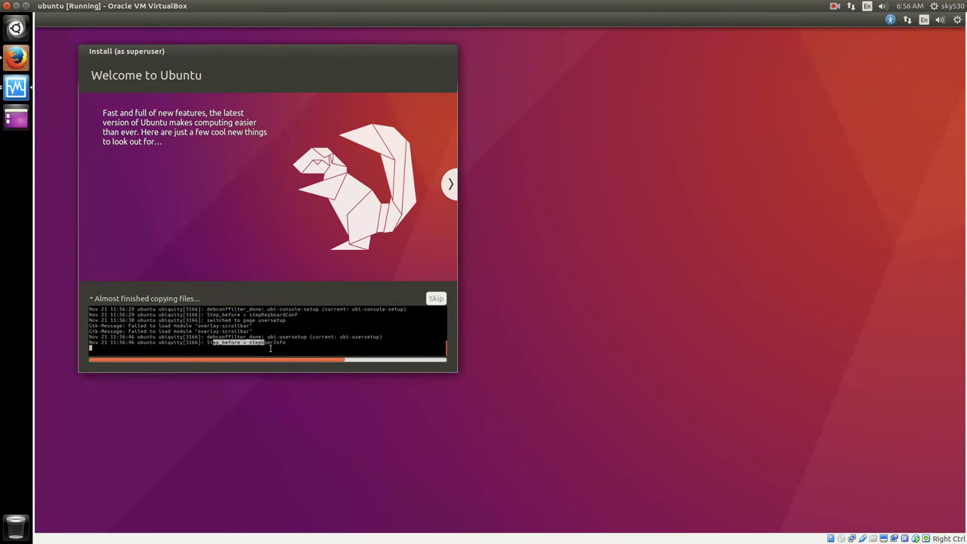
pyautogui.click(277, 350)
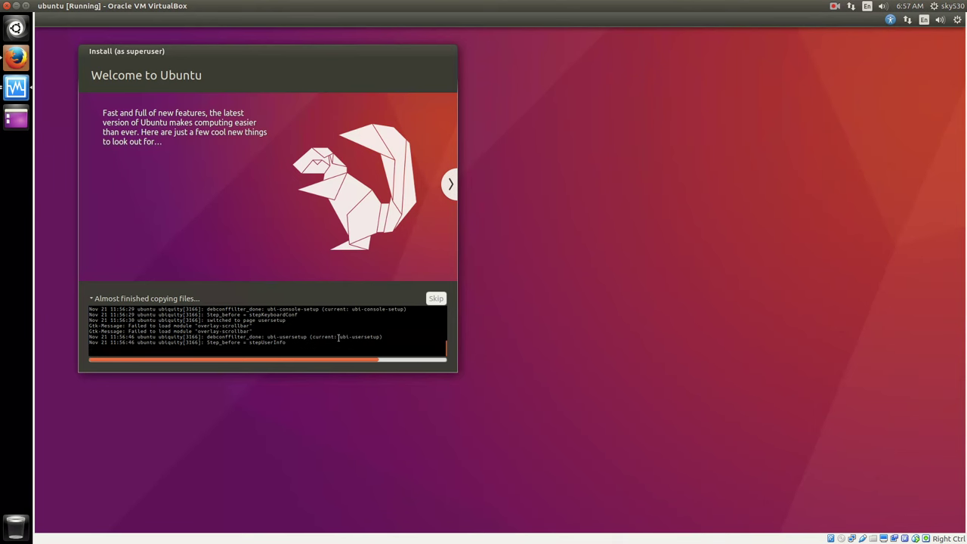
# - Launch Disks from the Dash and examine the 524 MB free space and its options
pyautogui.click(17, 28)
pyautogui.write('d')
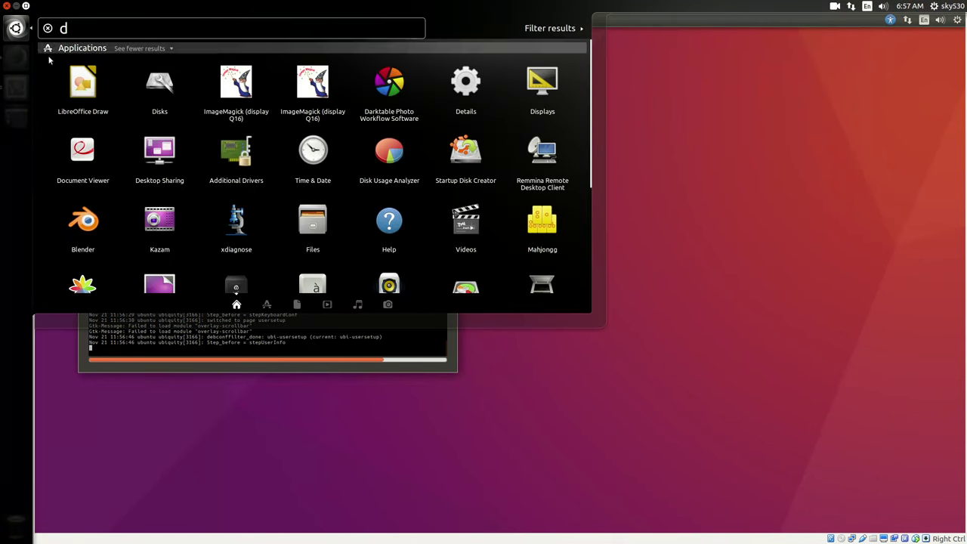
pyautogui.click(147, 83)
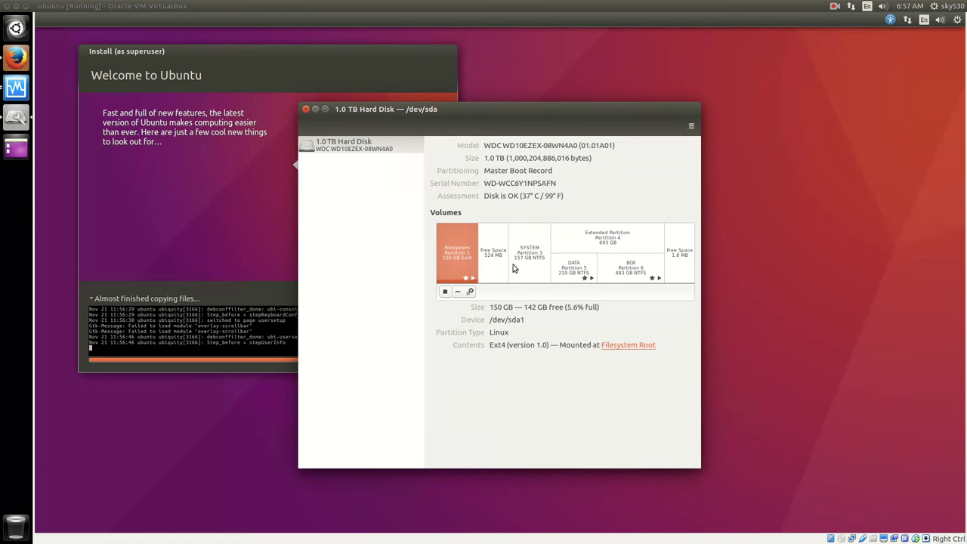
pyautogui.click(498, 260)
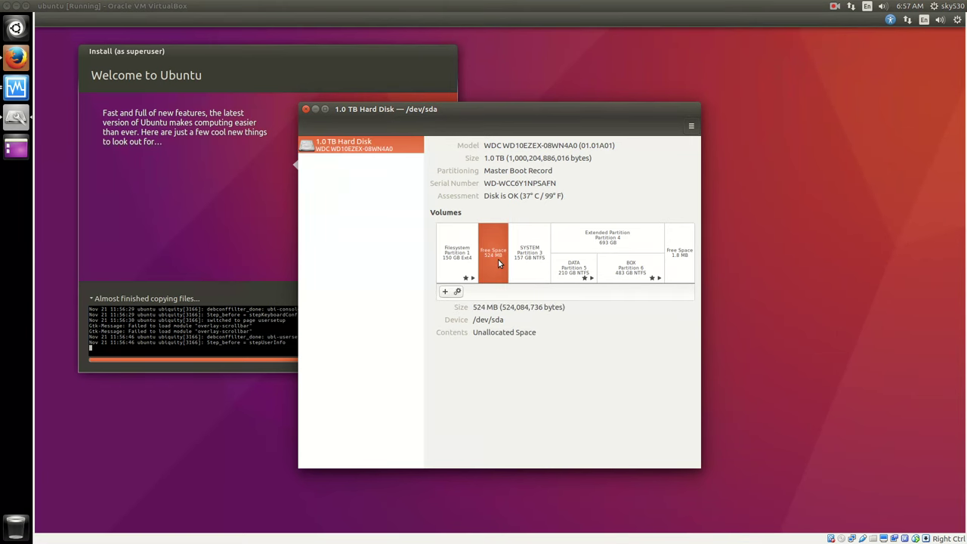
pyautogui.click(457, 292)
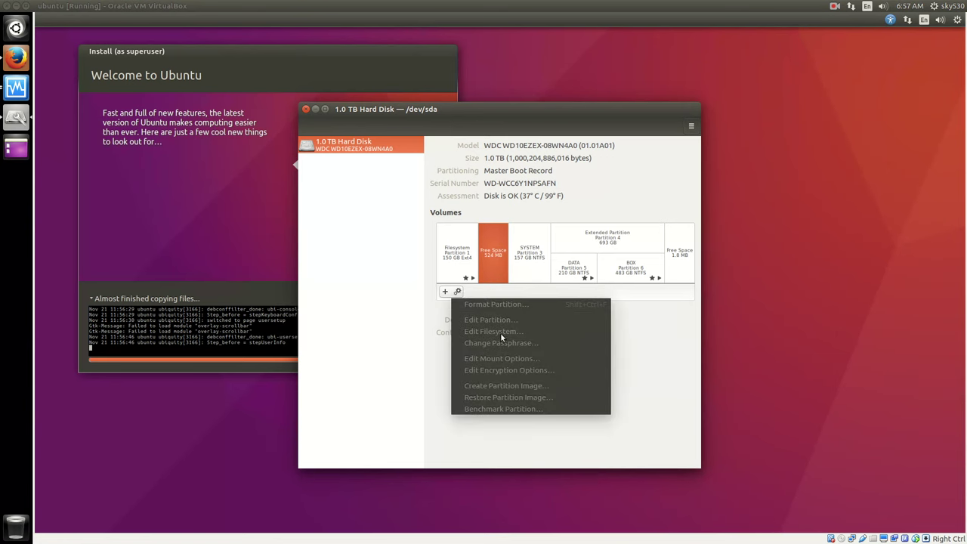
pyautogui.click(494, 429)
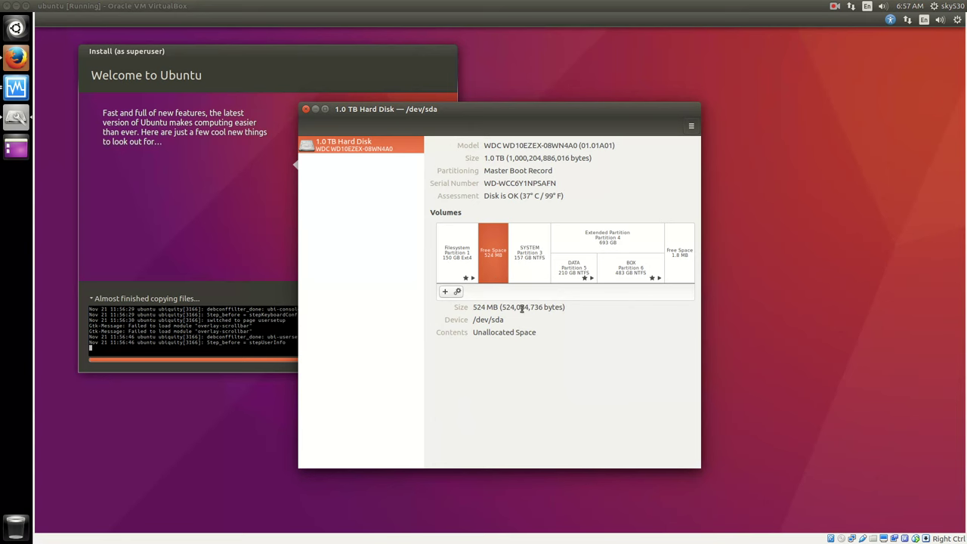
# - Inspect the SYSTEM, DATA, BOX and 150 GB ext4 partitions, then return to the free space
pyautogui.moveTo(506, 309); pyautogui.dragTo(542, 309)
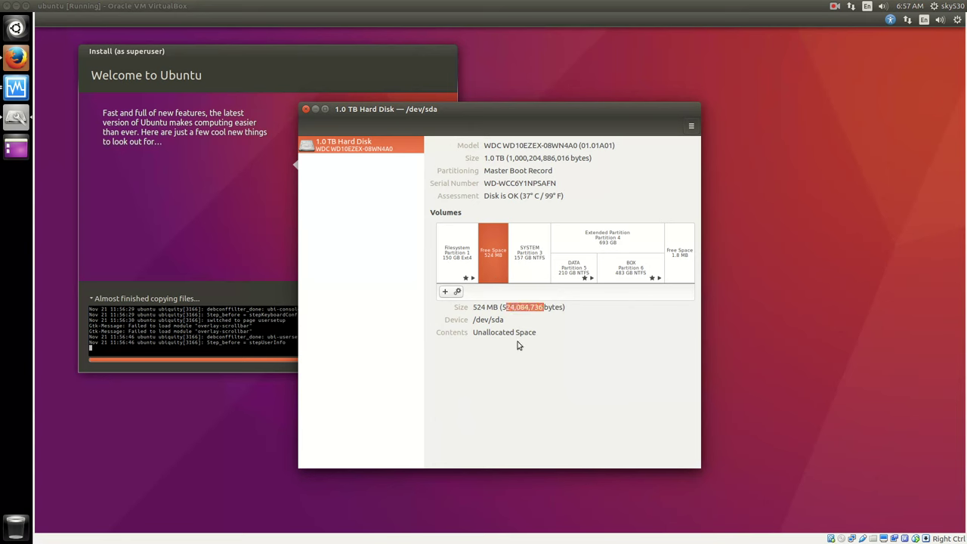
pyautogui.click(530, 259)
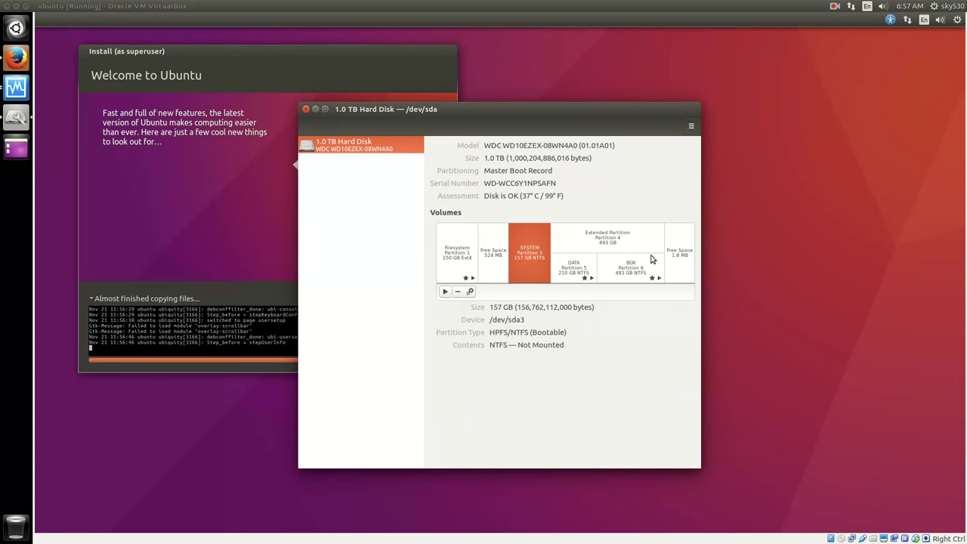
pyautogui.click(581, 266)
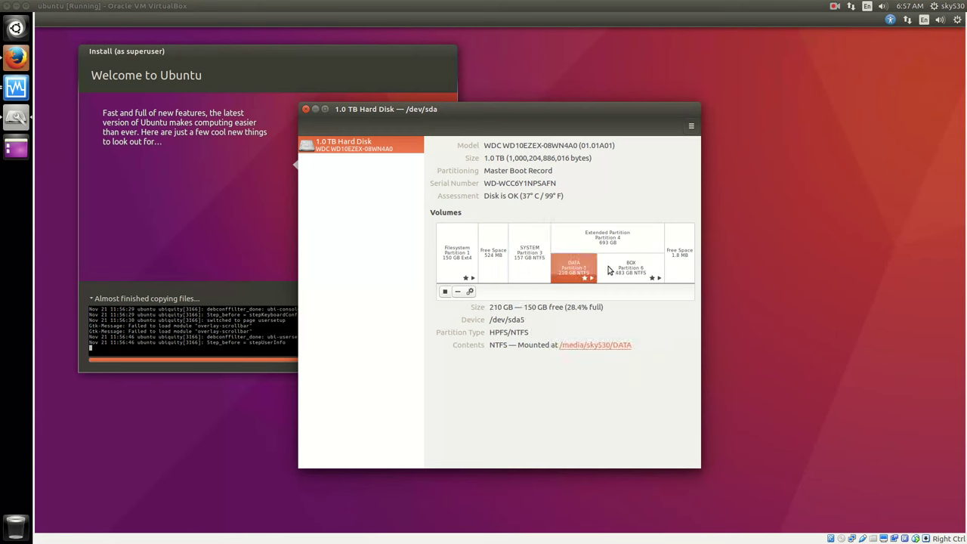
pyautogui.click(609, 267)
pyautogui.click(474, 257)
pyautogui.click(491, 261)
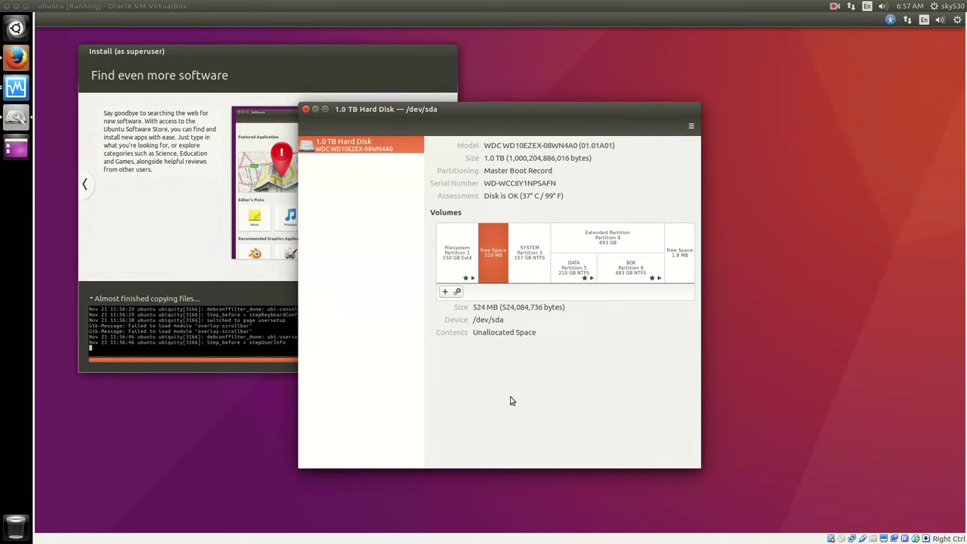
# - Close the Disks window and let the installation run to completion
pyautogui.click(305, 111)
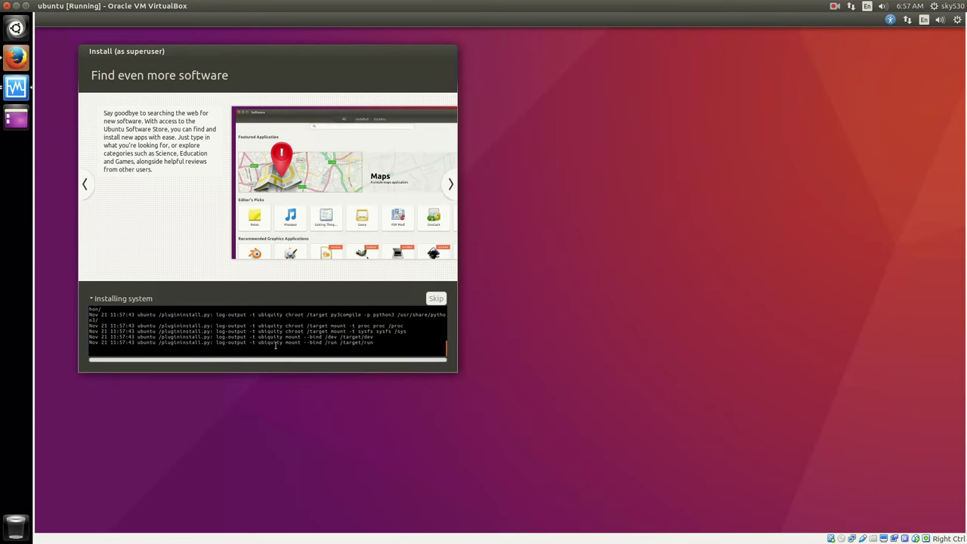